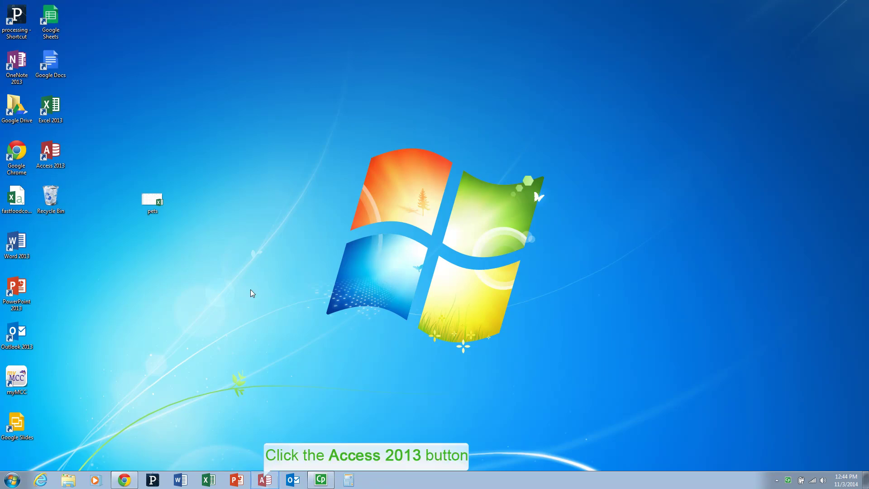
Launch Access 2013 and open the winchester database from the Recent list
left_click(265, 481)
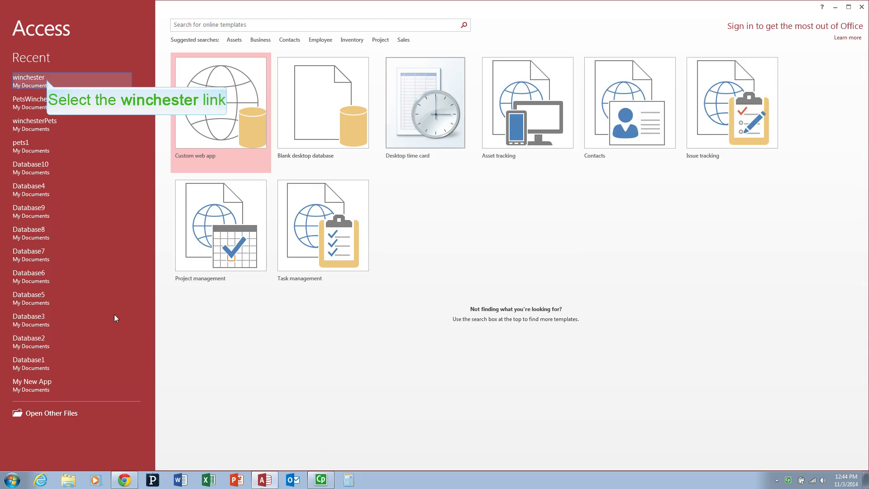
left_click(47, 80)
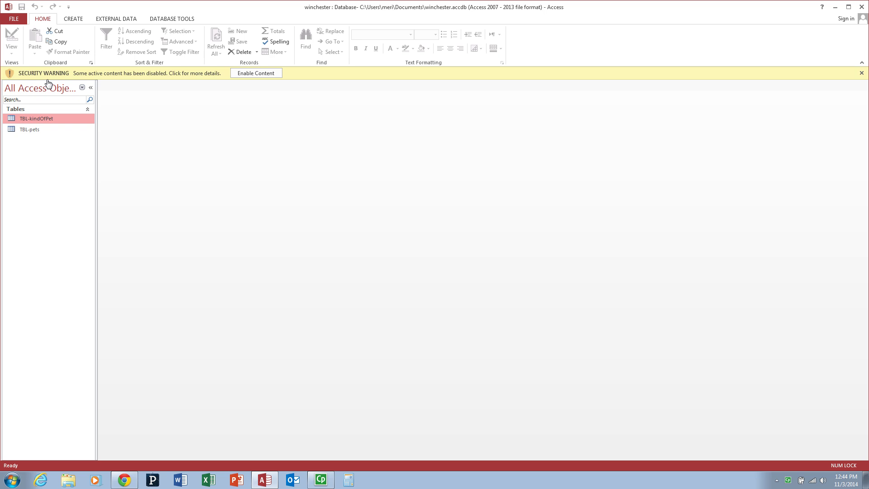
Enable the winchester database's blocked content so the security warning disappears
left_click(168, 78)
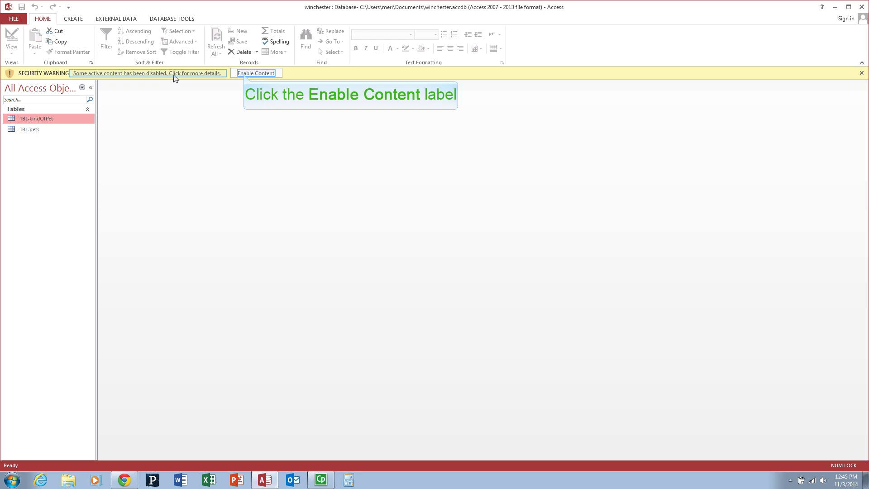
left_click(244, 76)
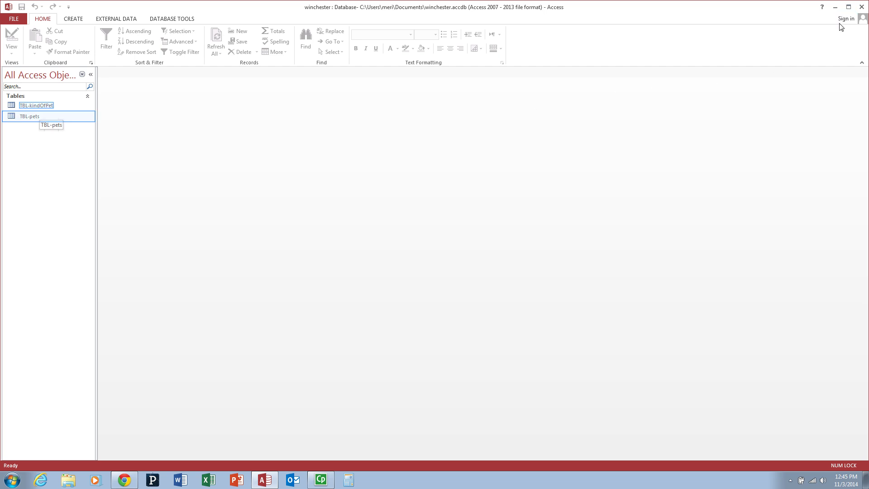
Restore down the Access window and drag it right to reveal the pets spreadsheet on the desktop
left_click(848, 8)
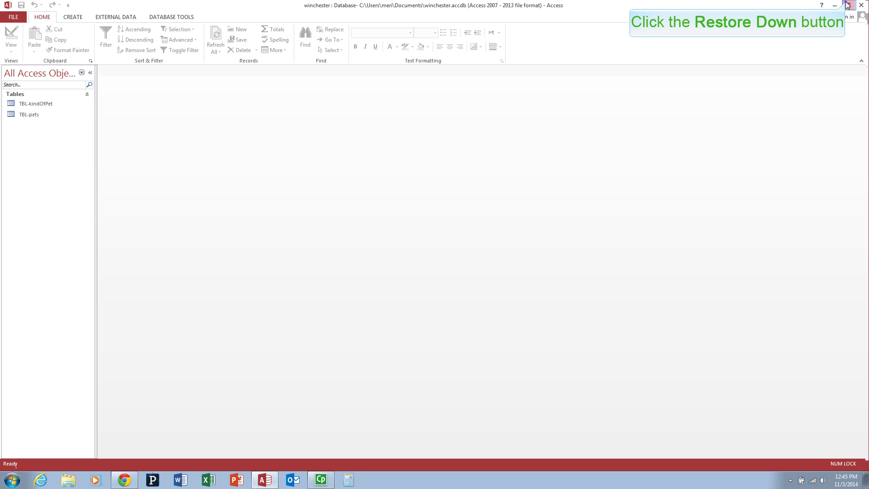
left_click_drag(764, 4, 856, 33)
left_click_drag(708, 40, 722, 24)
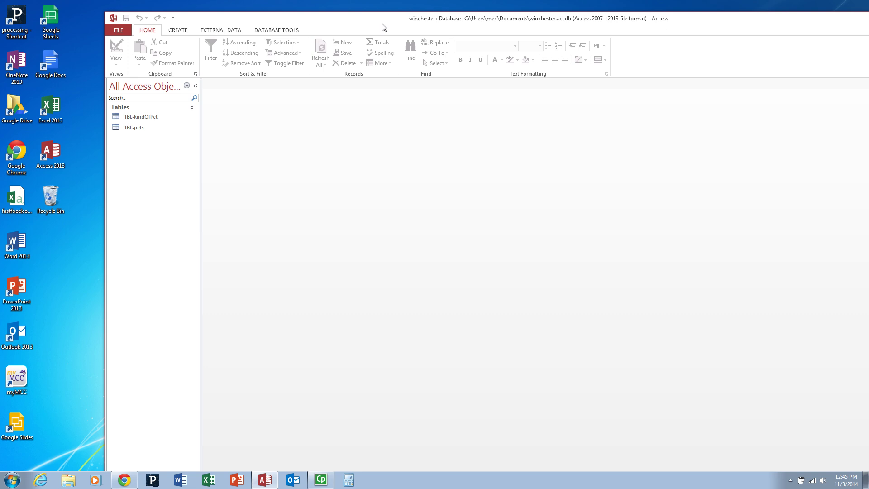
left_click_drag(384, 27, 515, 25)
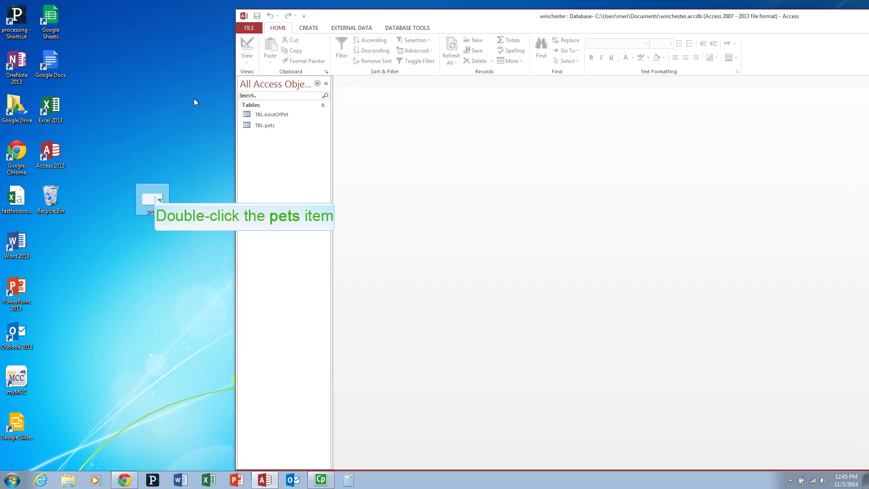
double_click(154, 199)
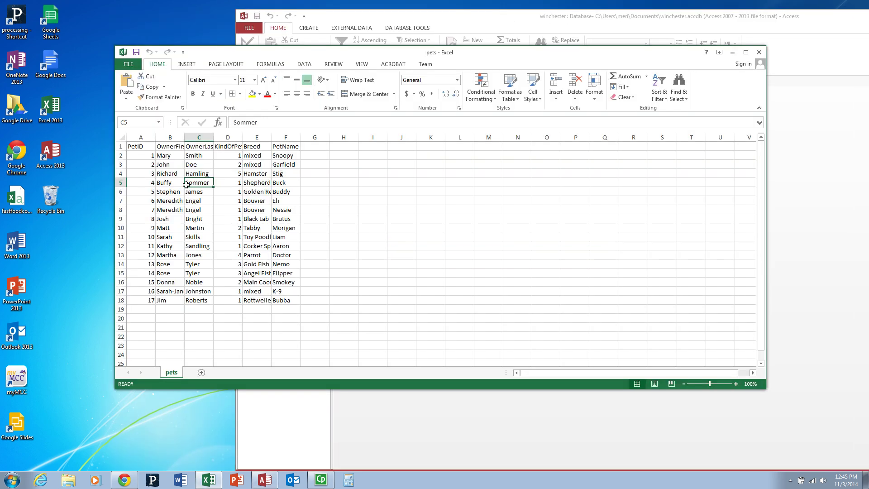
scroll(147, 172, "down", 3)
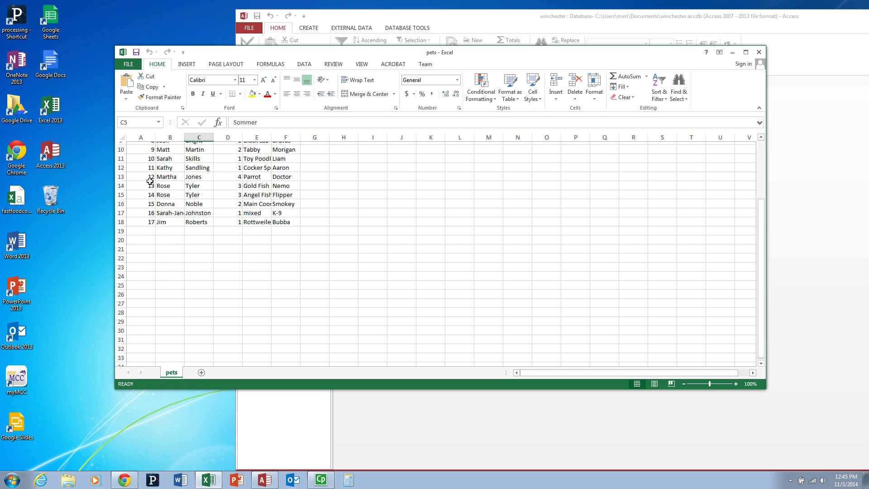
scroll(148, 183, "up", 3)
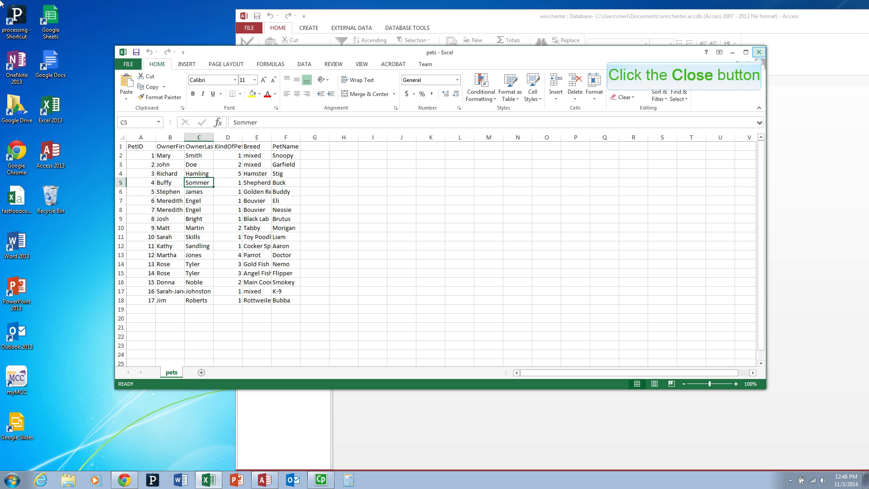
left_click(759, 53)
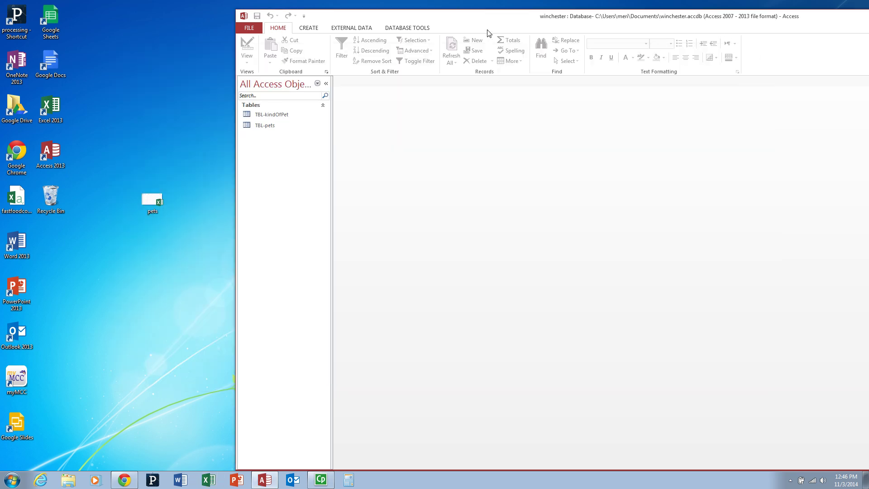
Start an External Data Excel import with Desktop\pets.xlsx chosen as the source file
left_click_drag(478, 20, 259, 18)
left_click(129, 25)
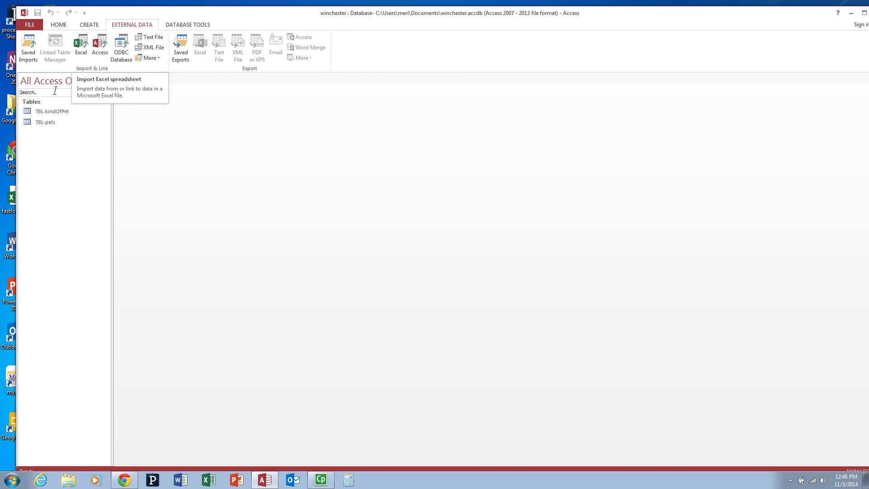
left_click(78, 50)
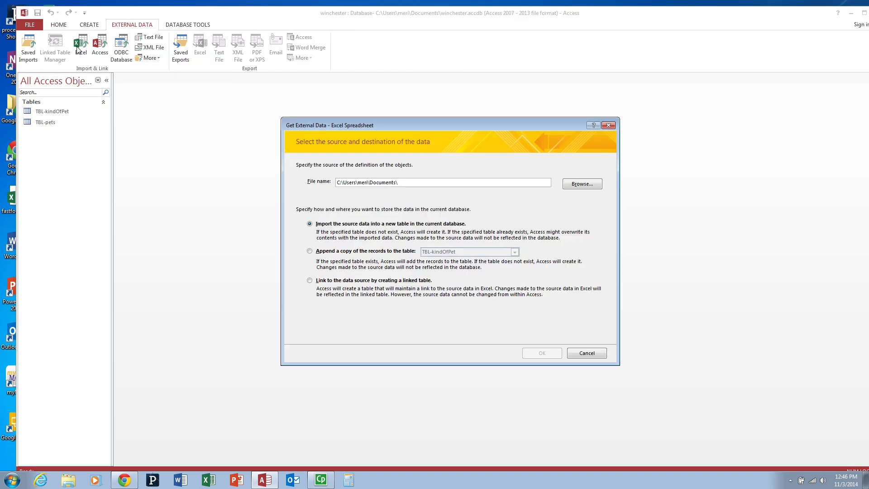
left_click(590, 186)
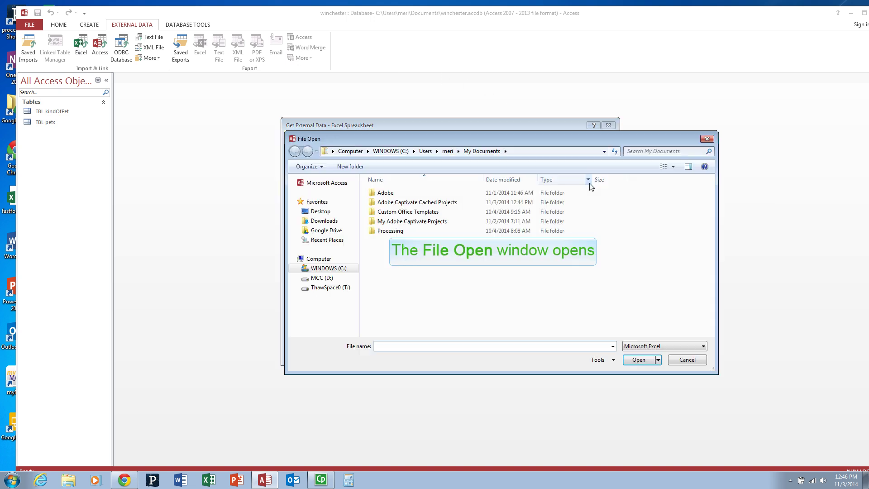
left_click(321, 212)
left_click(398, 215)
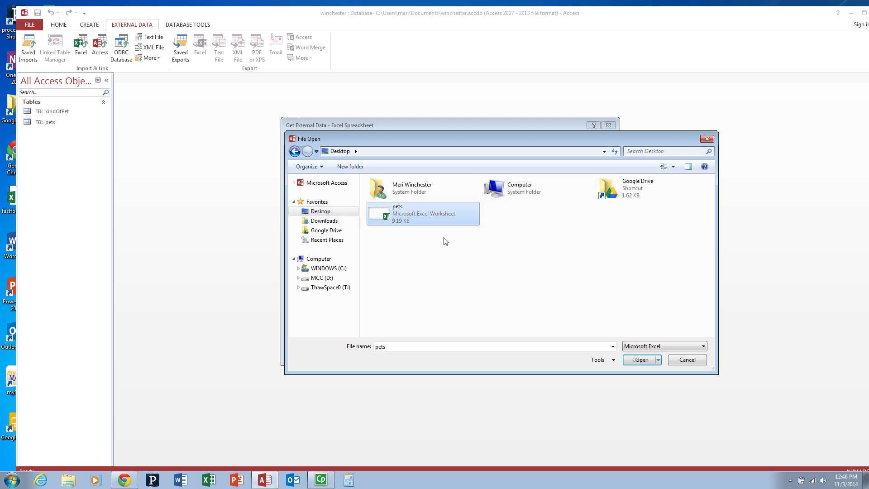
left_click(637, 359)
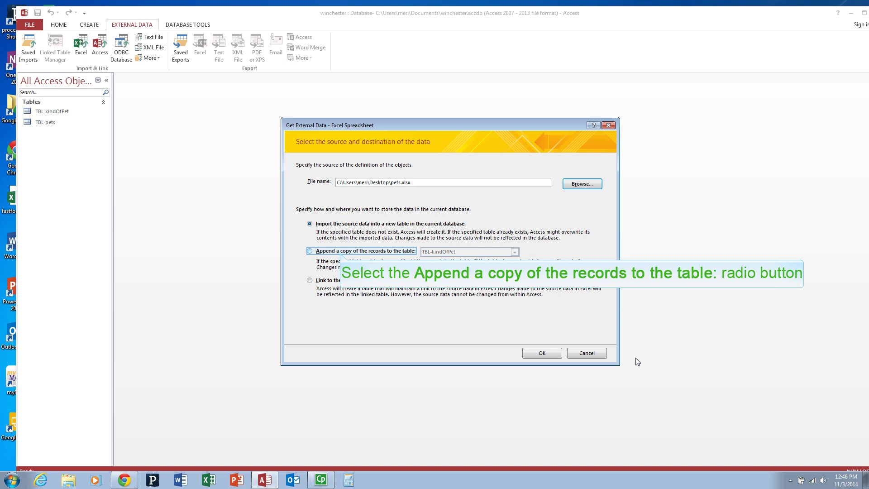
Choose to append the records to TBL-pets and advance to the column-headings step
left_click(340, 255)
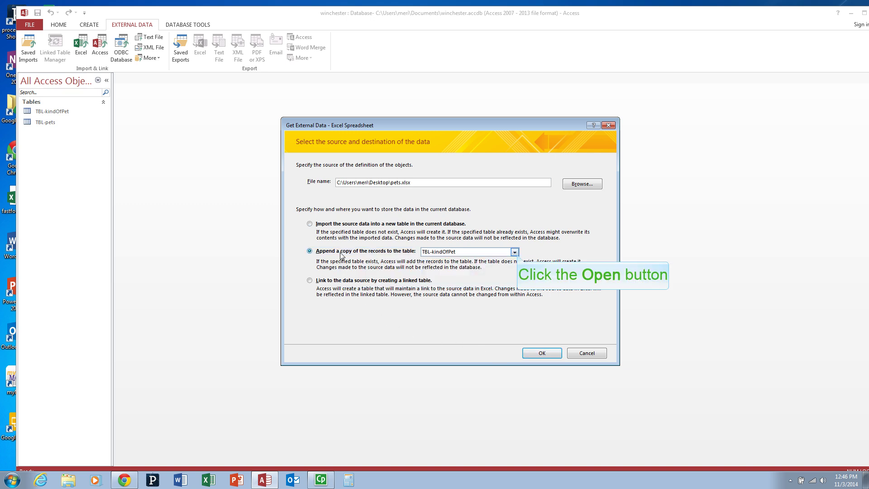
left_click(517, 254)
left_click(510, 266)
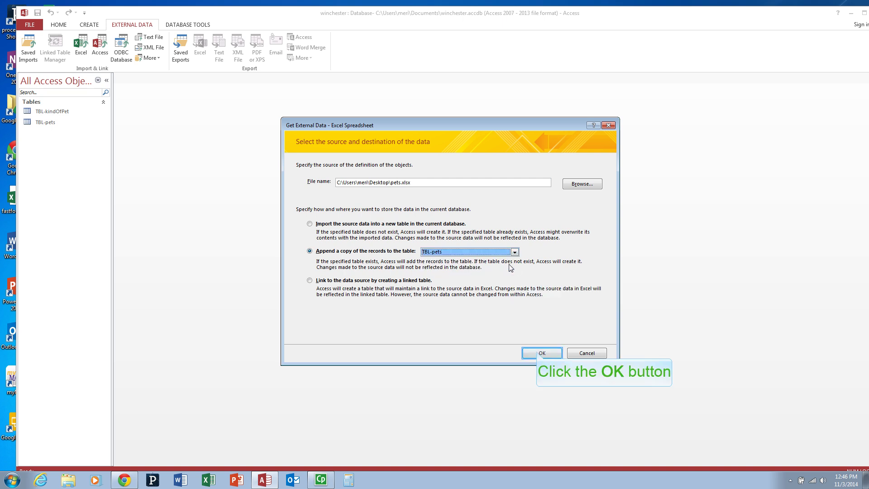
left_click(538, 353)
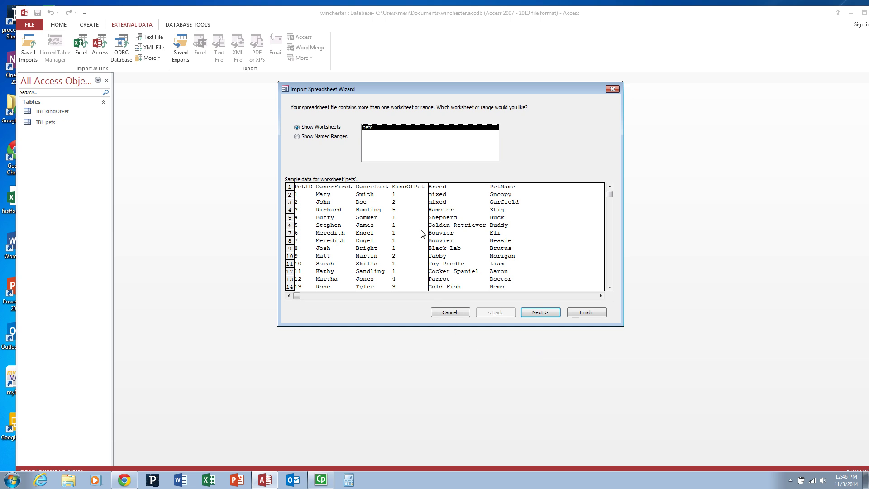
left_click(533, 312)
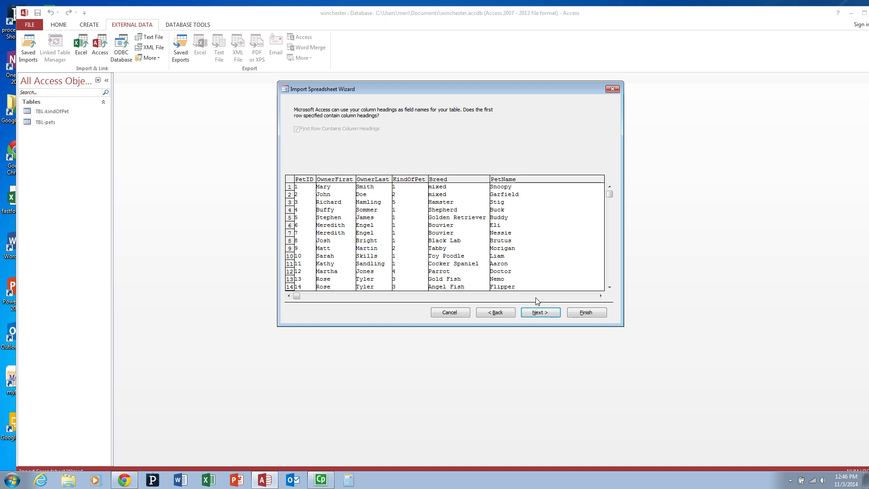
Finish the import into TBL-pets, dismissing the missing OwnerLast field and not-imported errors
left_click(539, 312)
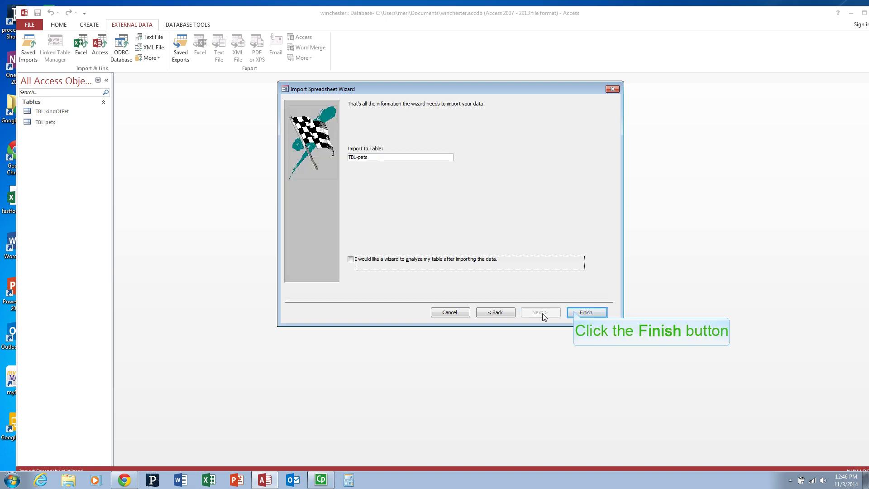
left_click(572, 311)
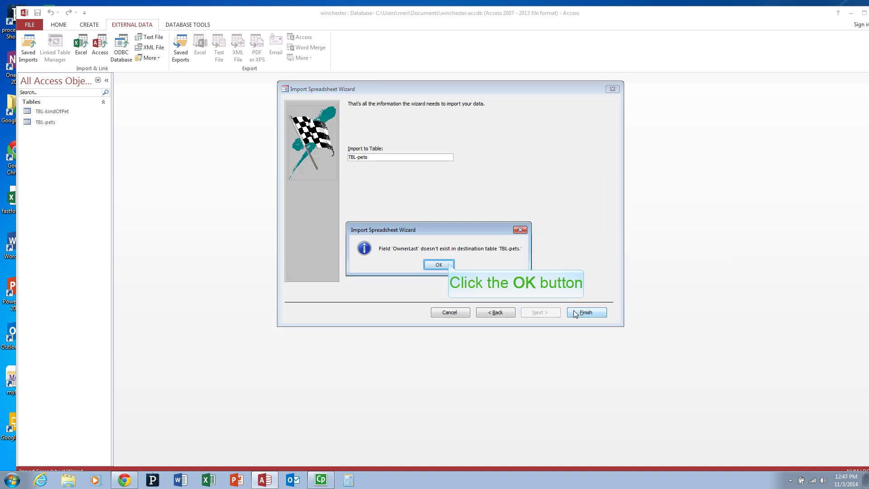
left_click(439, 265)
left_click(438, 265)
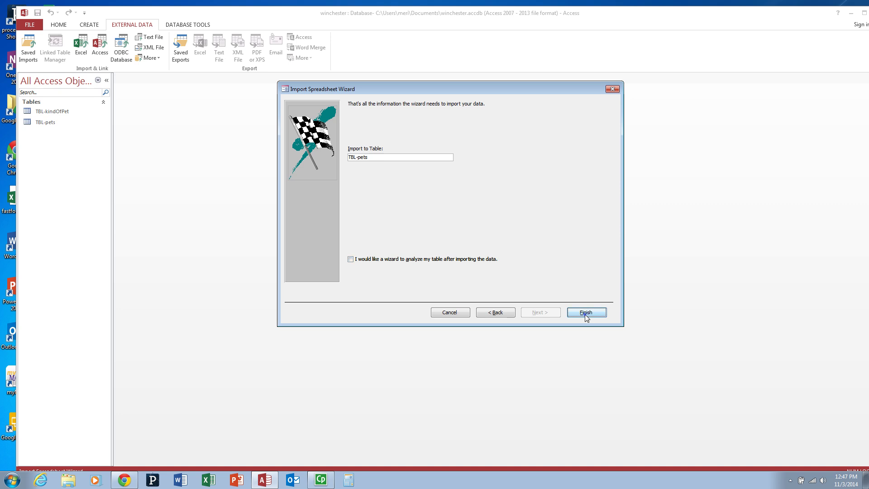
Retry the import, dismiss the same errors, cancel, and open TBL-pets showing one record
left_click(585, 313)
left_click(447, 266)
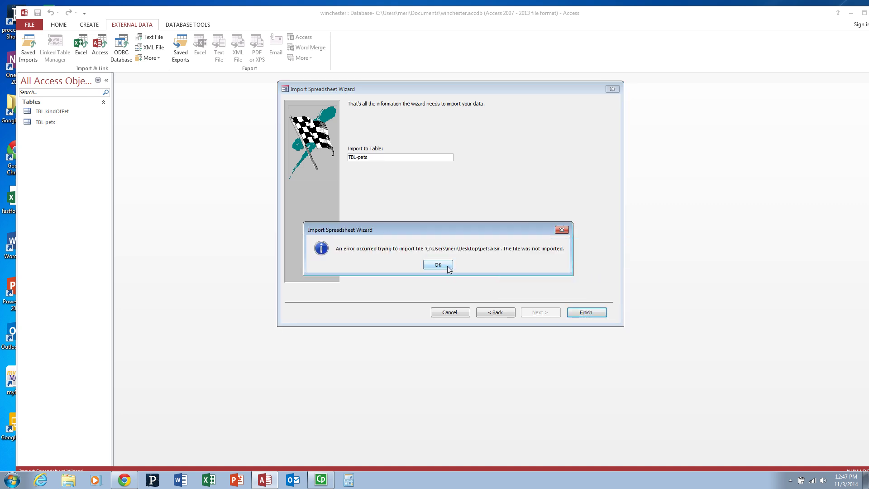
left_click(443, 268)
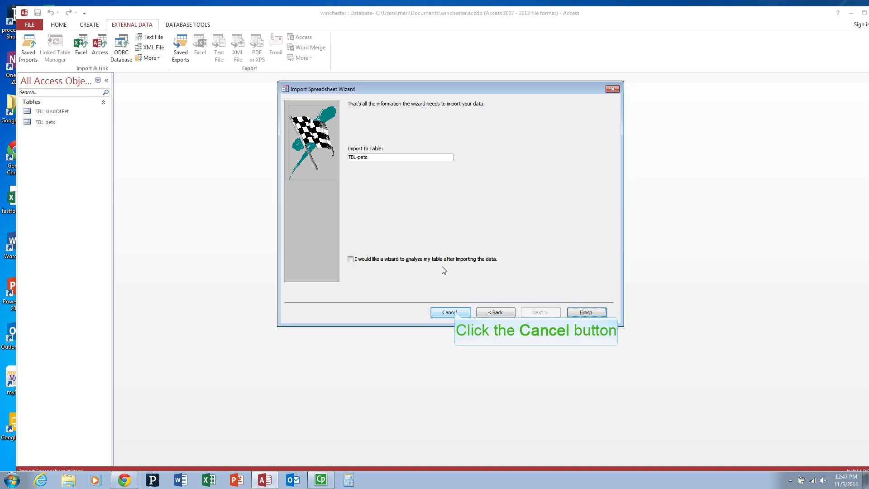
left_click(455, 312)
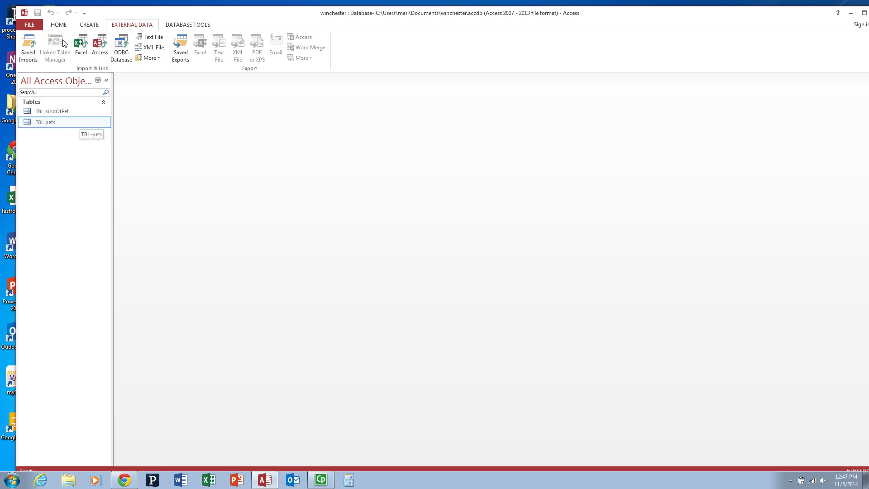
double_click(73, 127)
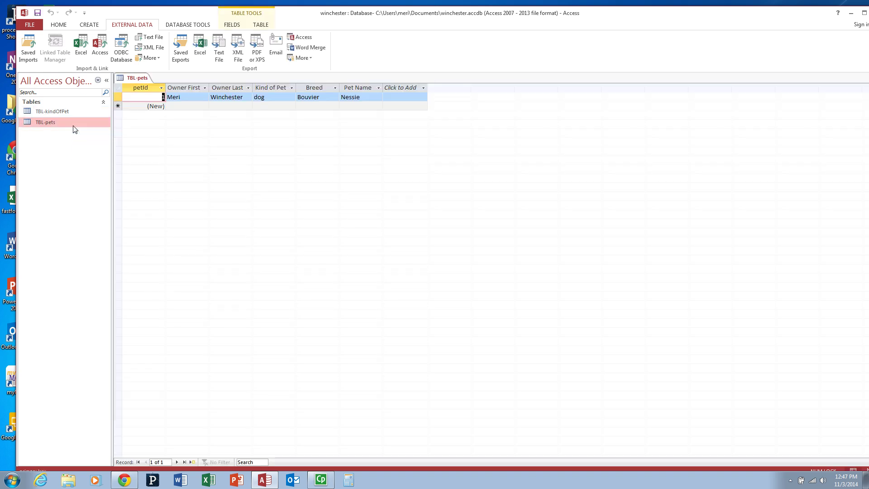
Switch the open TBL-pets table to Design View from the Home tab's View control
left_click(59, 26)
left_click(34, 48)
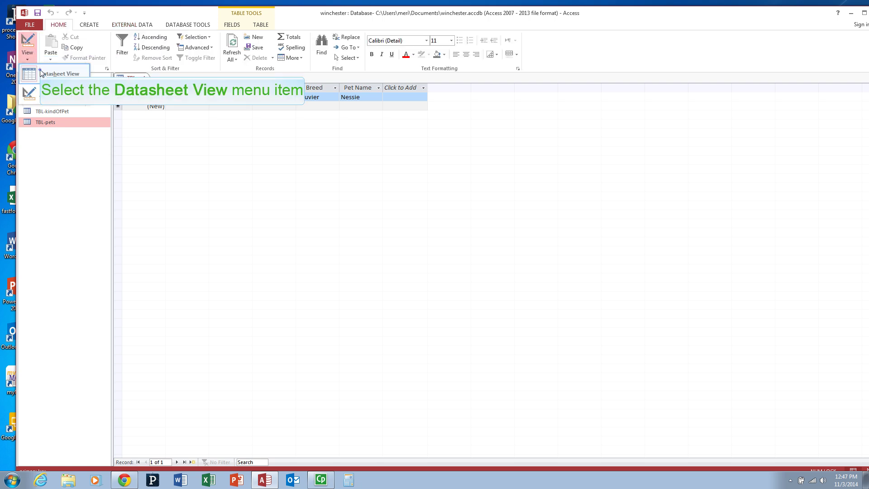
left_click(41, 73)
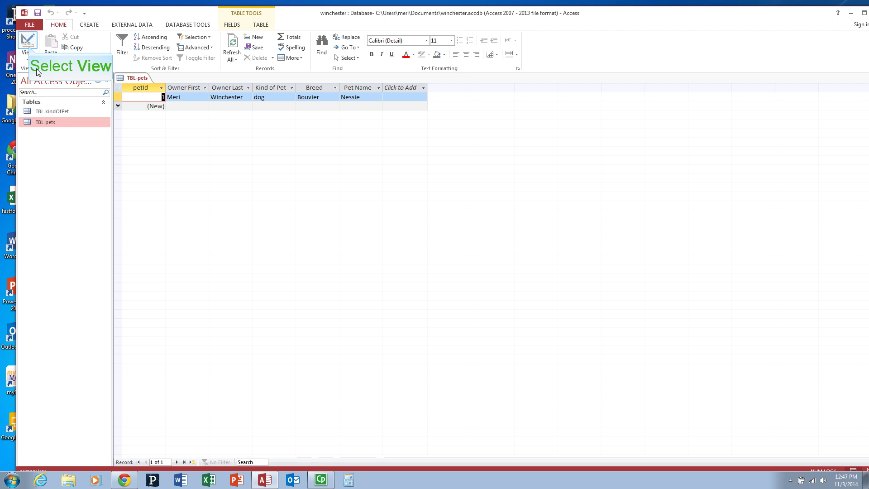
left_click(29, 44)
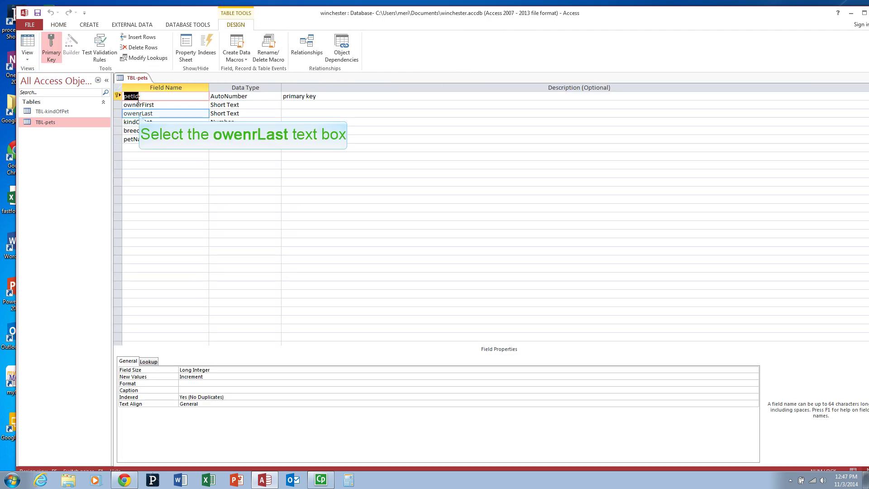
Retype the misspelled owenrLast field name in TBL-pets as ownerLast
left_click(140, 114)
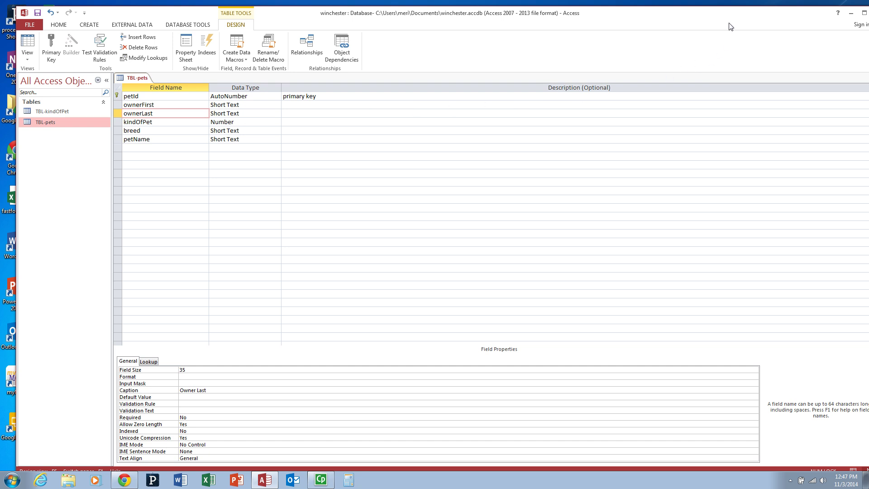
left_click_drag(677, 15, 657, 20)
Close TBL-pets saving its design changes, and start a new Excel import
left_click(860, 82)
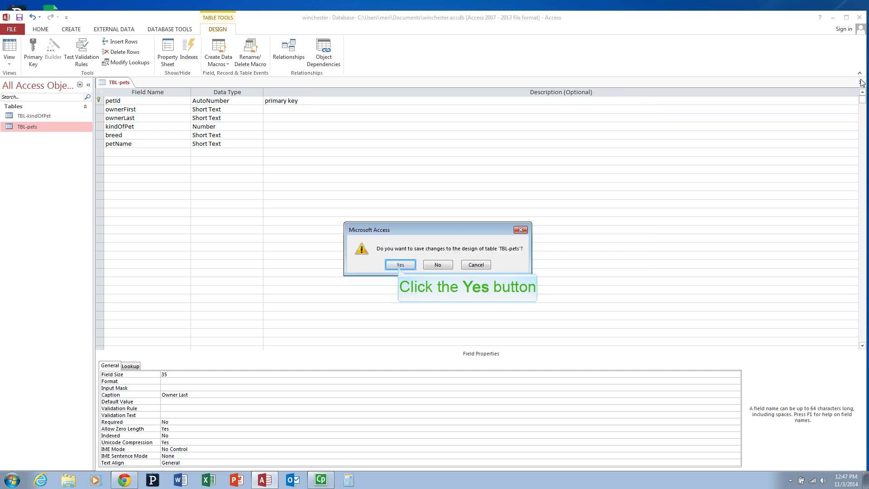
left_click(400, 265)
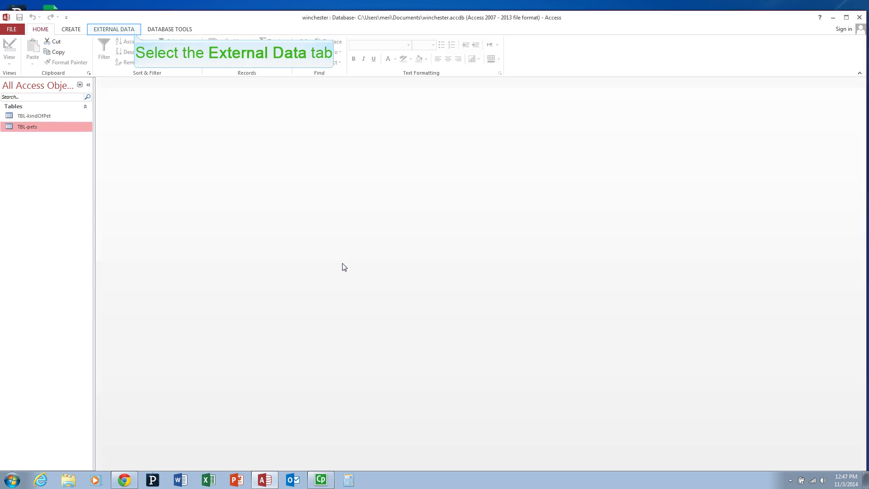
left_click(125, 34)
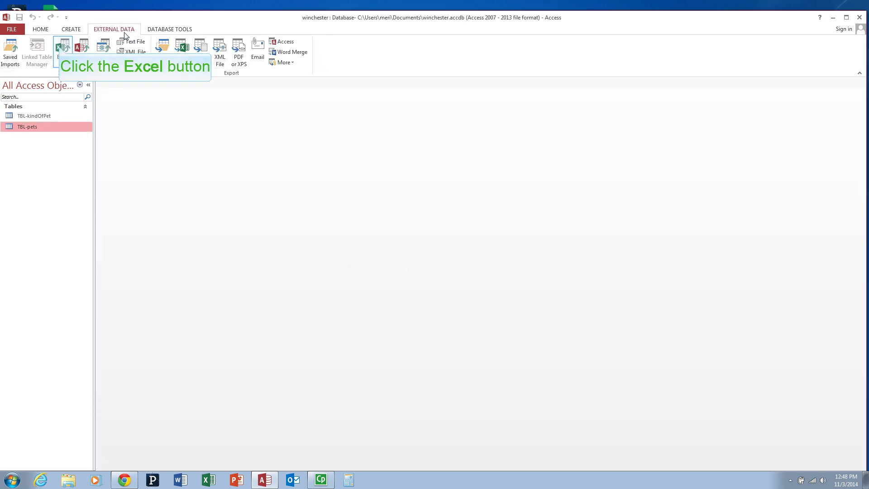
left_click(62, 49)
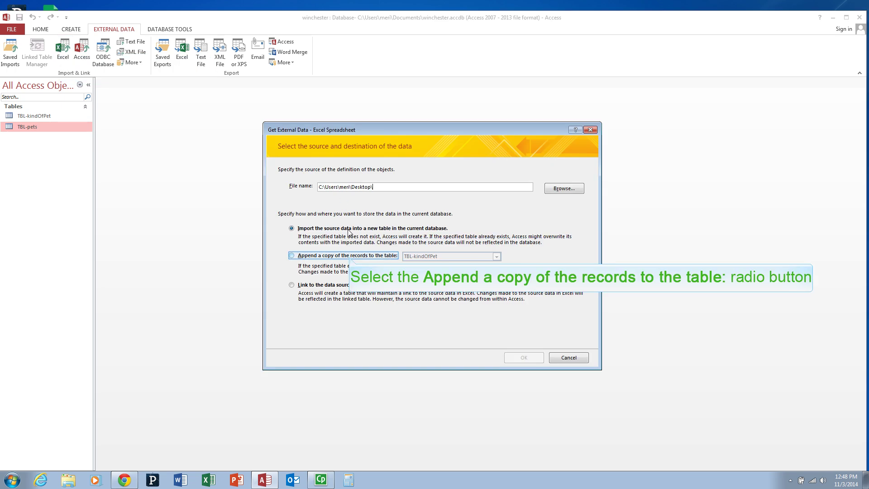
Set Desktop\pets.xlsx to append into TBL-pets and launch the Import Spreadsheet Wizard
left_click(349, 256)
left_click(444, 259)
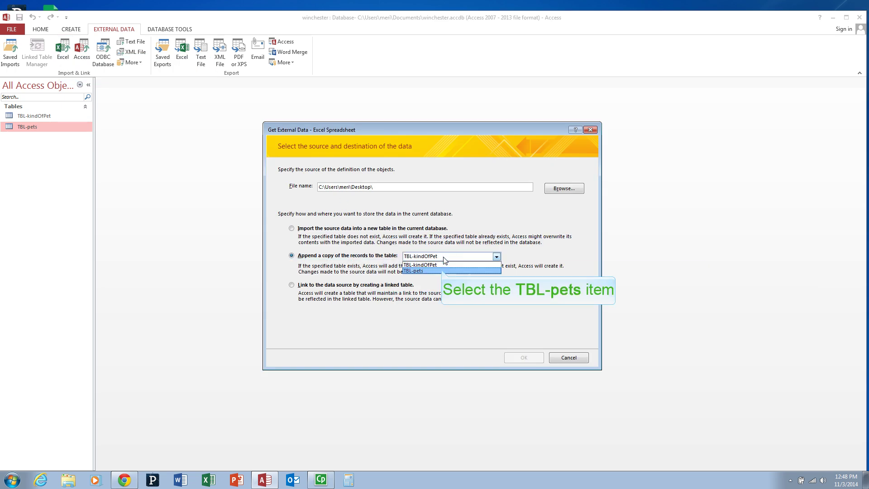
left_click(442, 270)
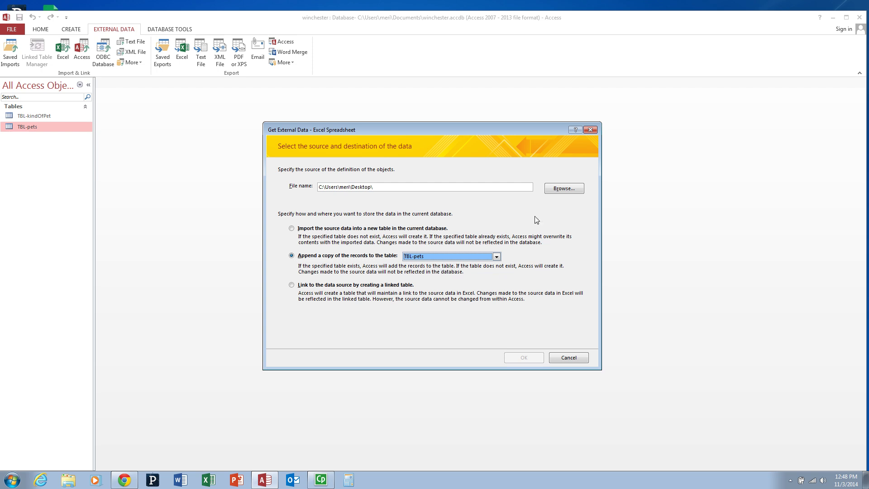
left_click(556, 191)
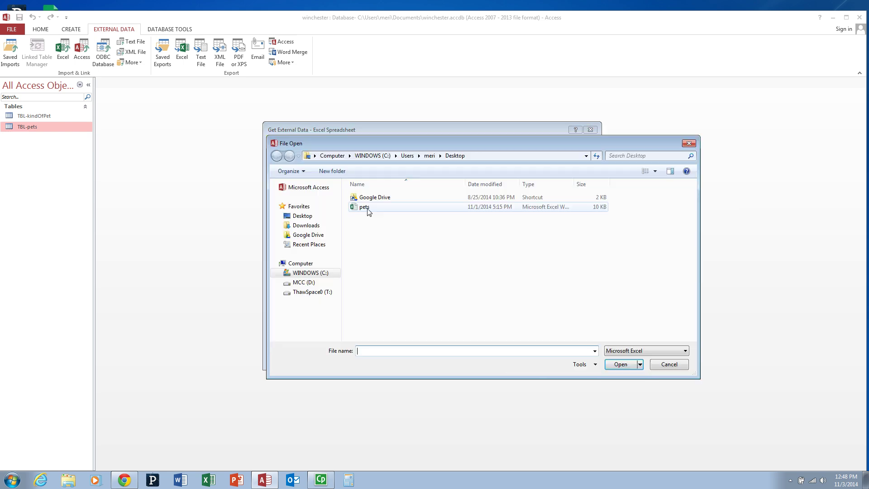
left_click(366, 207)
left_click(620, 365)
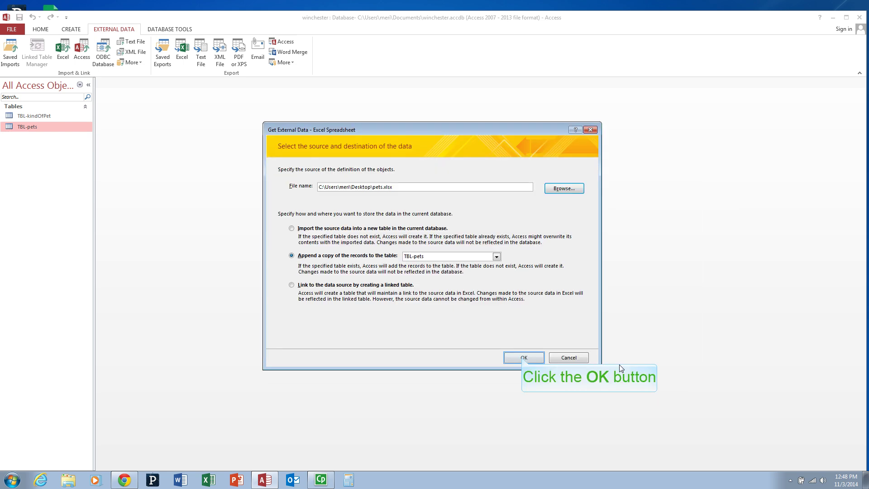
left_click(523, 358)
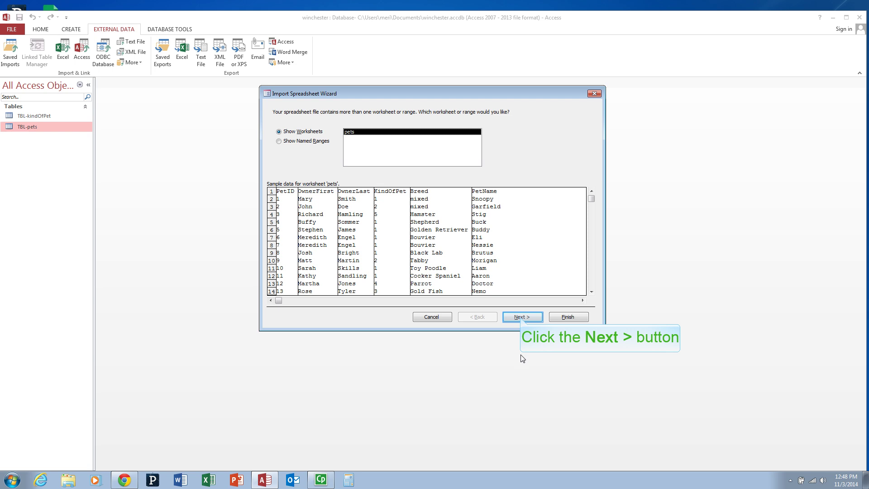
Import the pets worksheet, using its first row as column headings, into TBL-pets, triggering the one-record key-violation warning
left_click(521, 319)
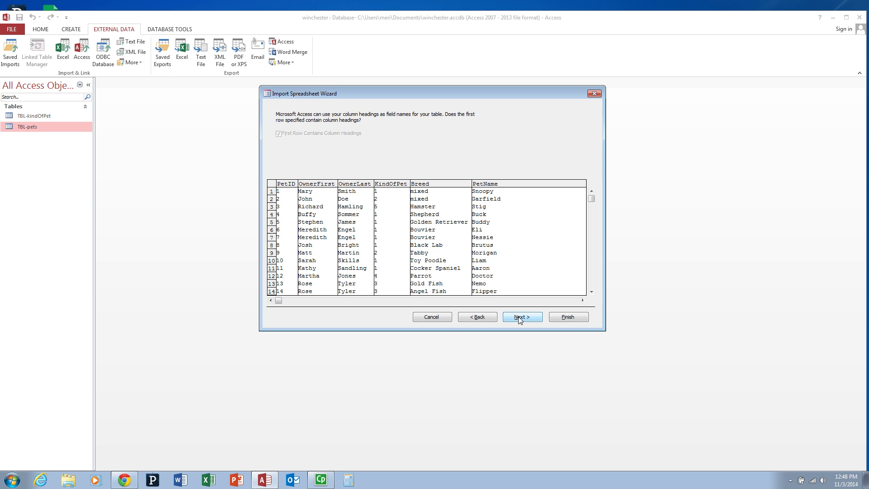
left_click(520, 318)
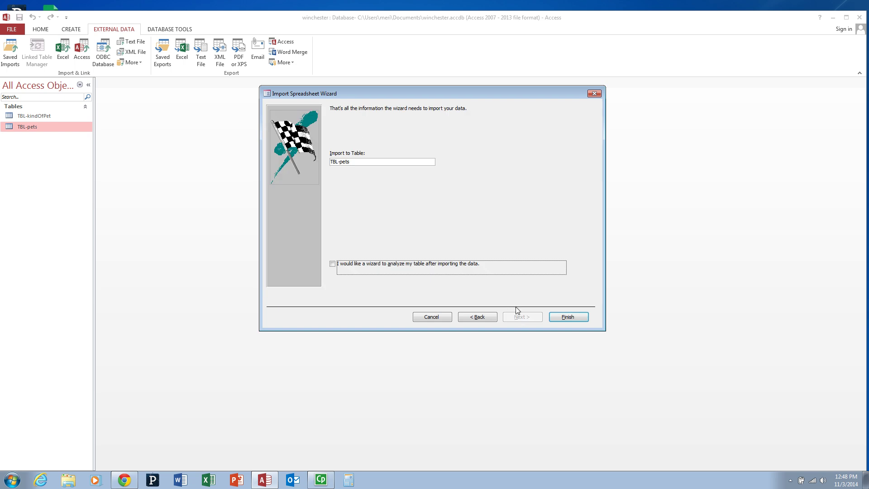
left_click(567, 317)
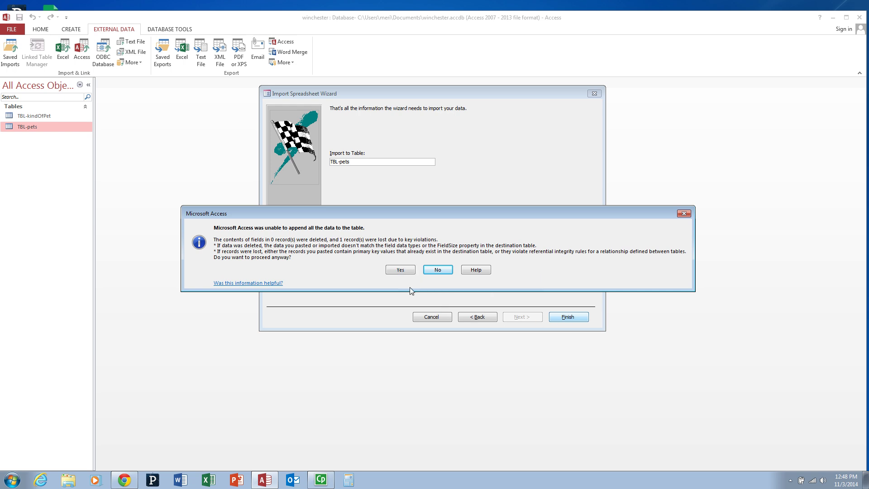
Accept losing the one key-violation record and finish without saving the import steps
left_click(401, 270)
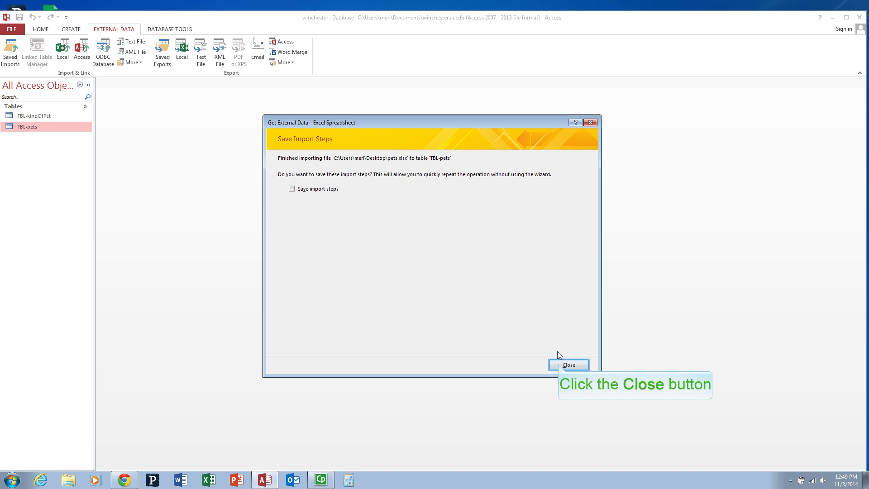
left_click(560, 366)
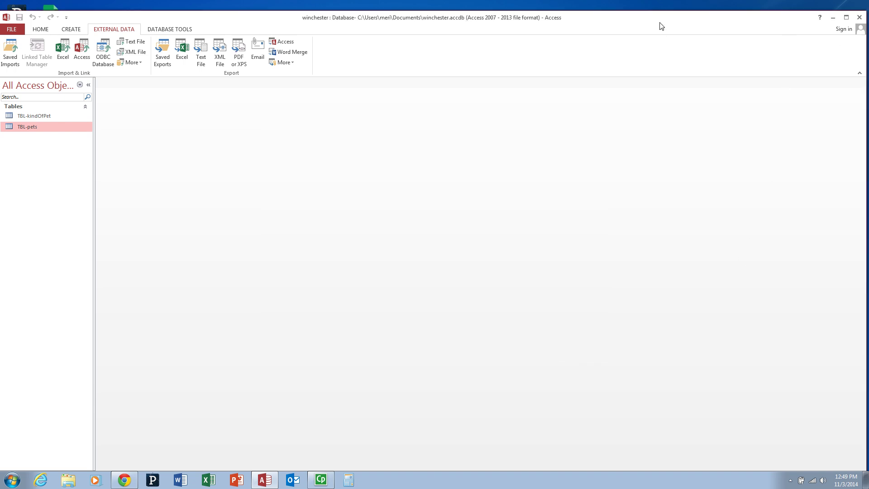
Open the TBL-pets datasheet with its 17 records, then launch pets.xlsx from the desktop
left_click_drag(659, 22, 731, 96)
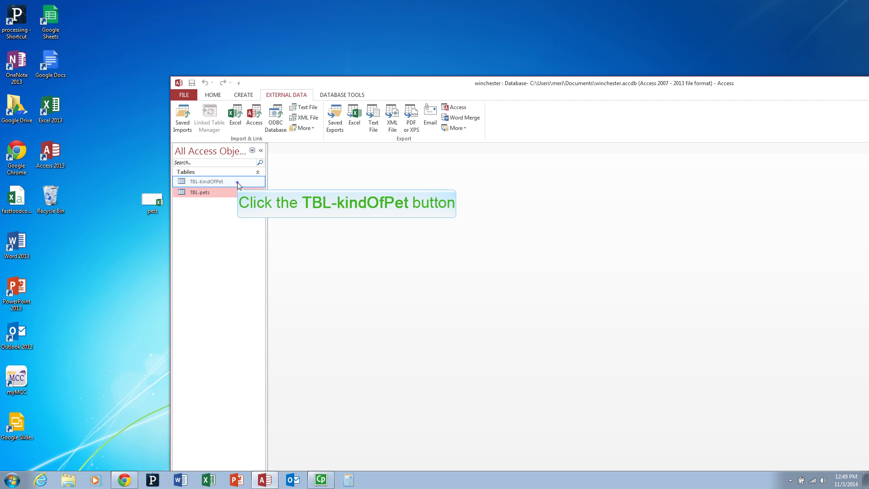
left_click(237, 181)
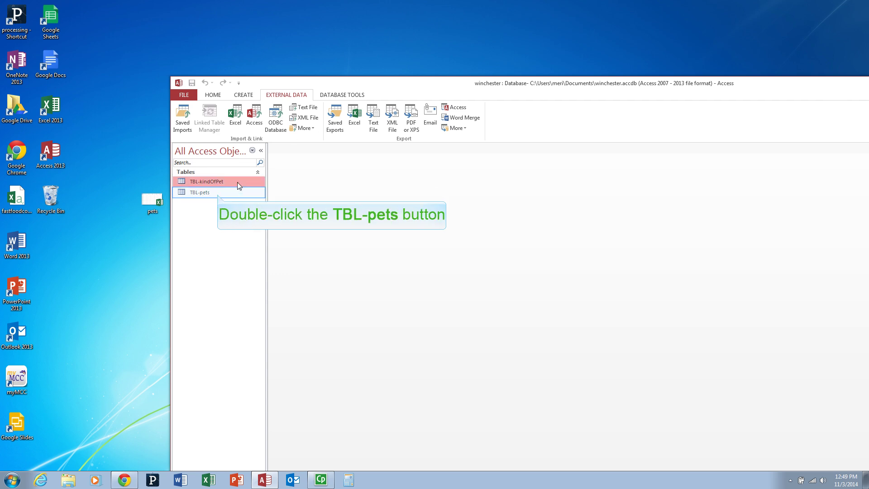
left_click(213, 193)
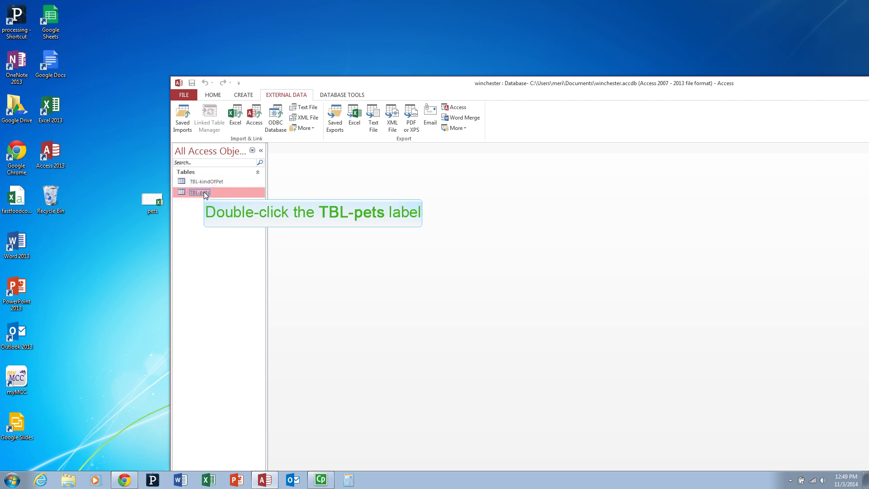
double_click(198, 192)
double_click(156, 201)
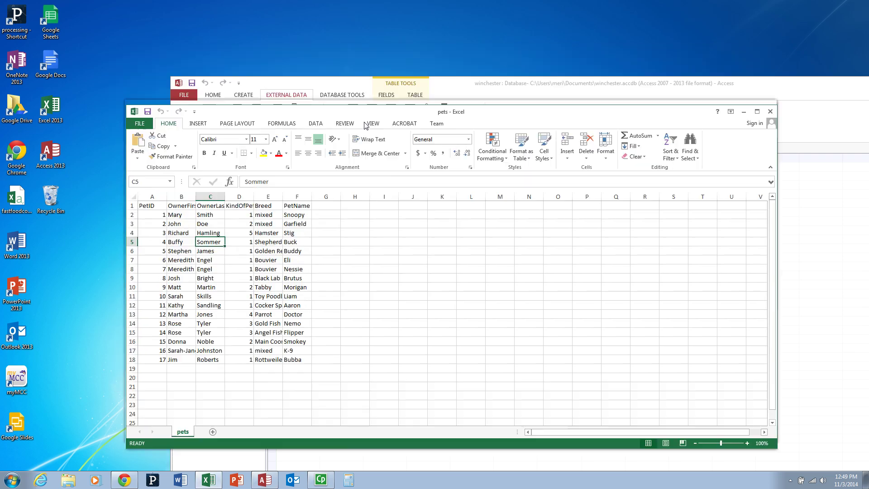
Place the pets spreadsheet beside the TBL-pets datasheet to compare rows, then close Excel
left_click_drag(351, 56, 462, 219)
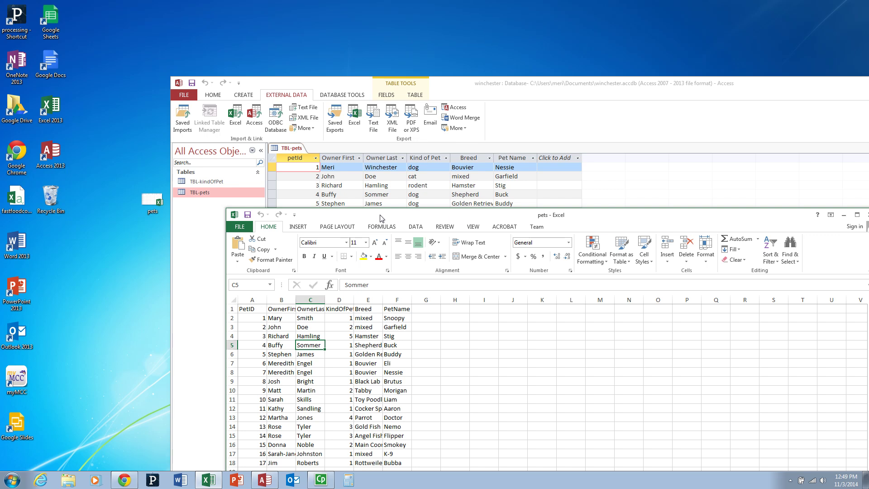
left_click_drag(366, 218, 298, 144)
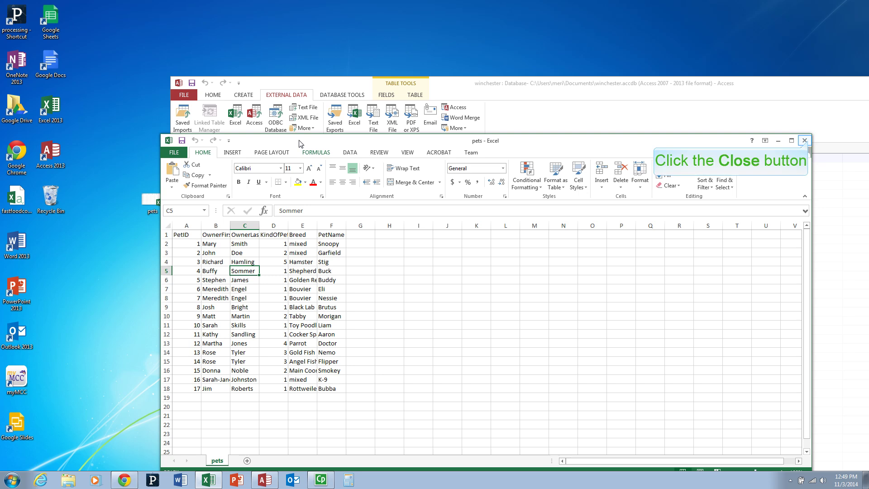
left_click(804, 140)
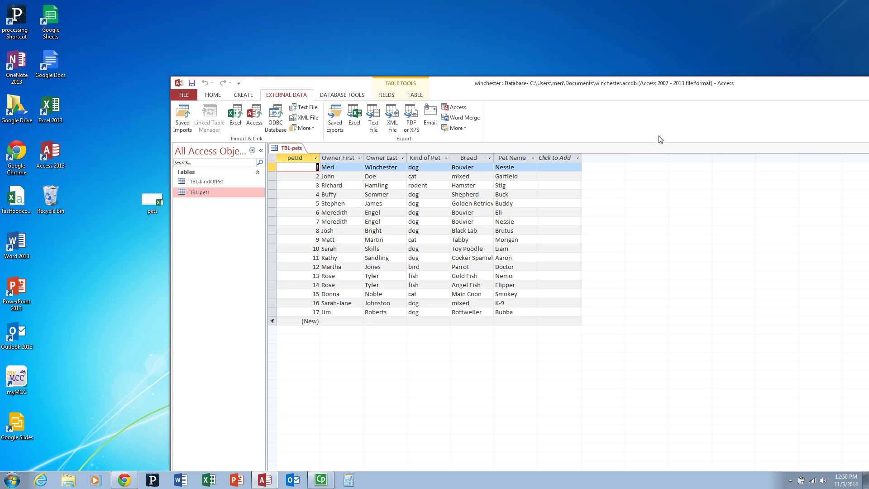
Drag the Access window to the top-left so it fills the screen with TBL-pets showing
left_click_drag(526, 97, 359, 33)
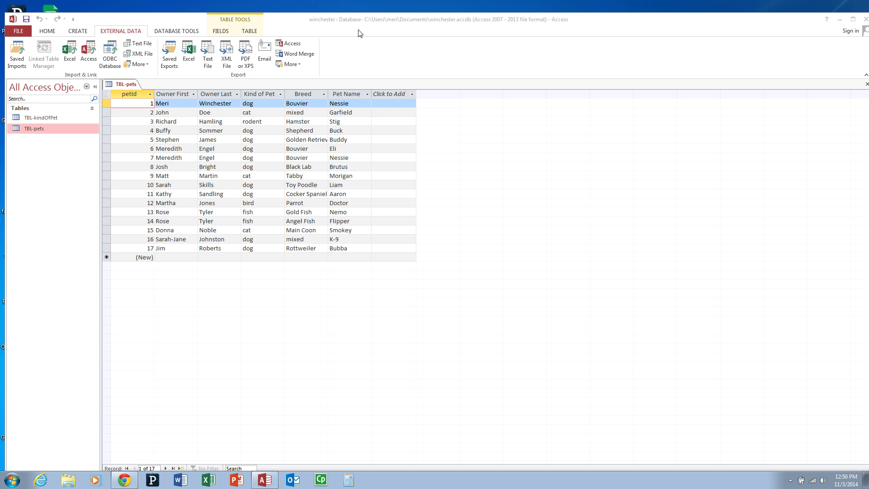